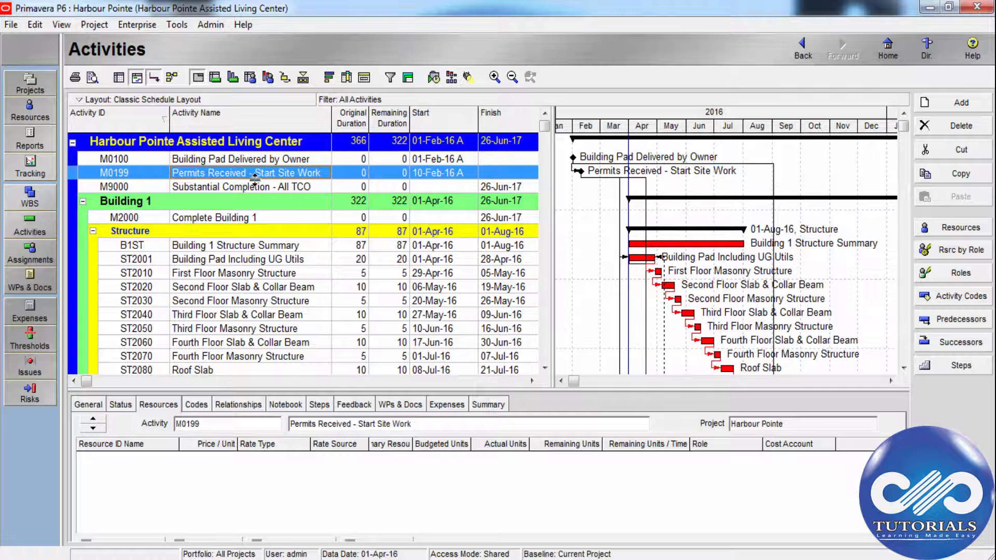
- Look over the Building 1 activities and their Gantt bars across the Structure, Roof and Envelope groups
left_click(592, 229)
scroll(592, 228, "down", 4)
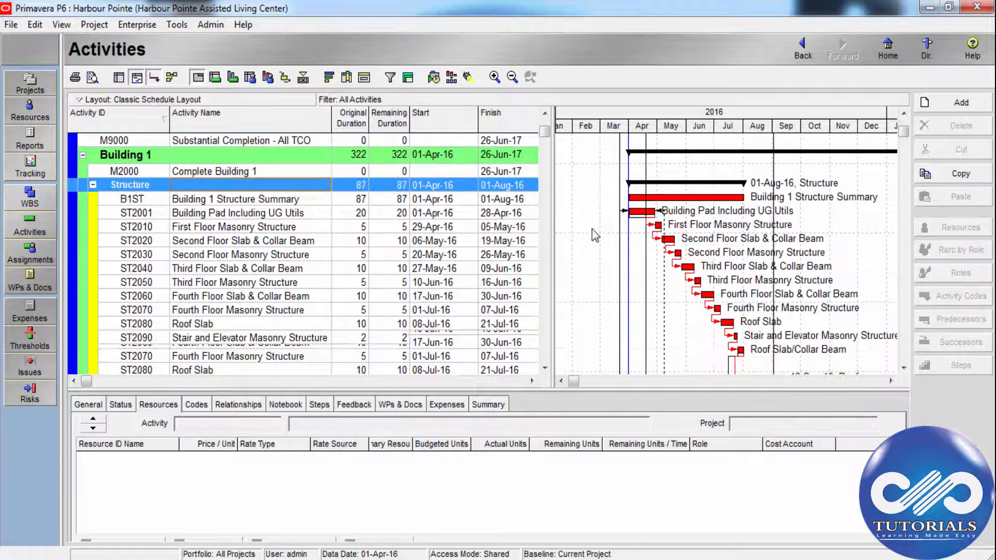
scroll(592, 229, "down", 3)
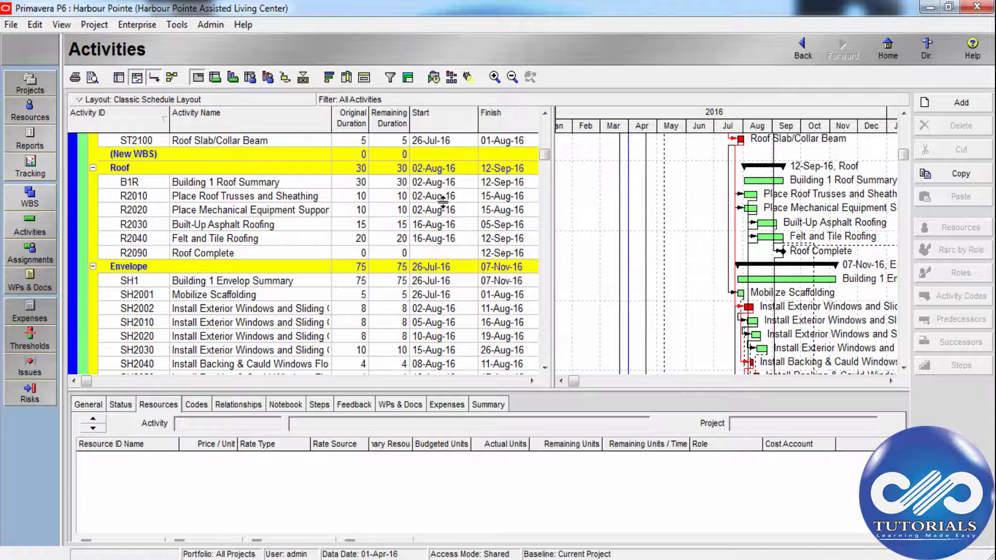
right_click(395, 197)
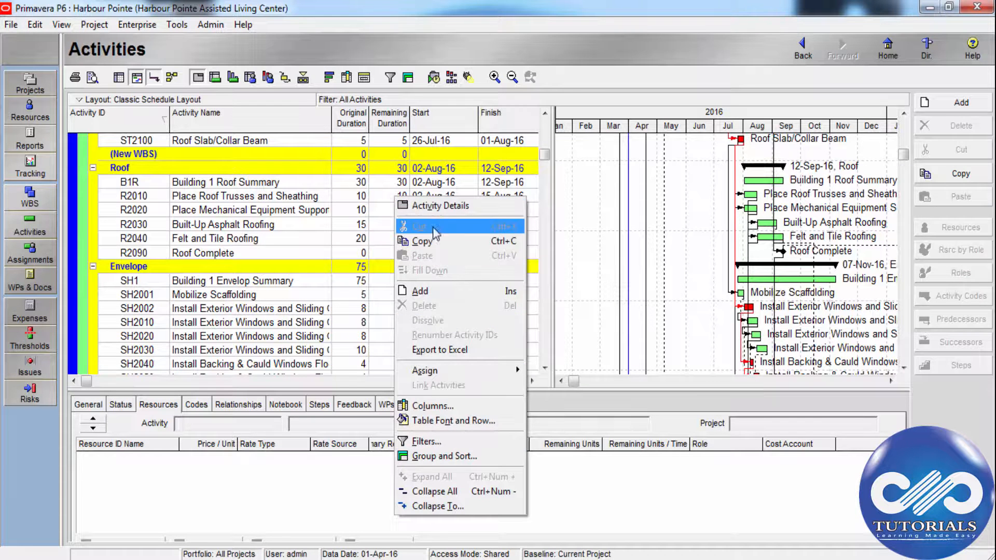
left_click(316, 213)
scroll(344, 219, "up", 1)
scroll(344, 219, "up", 1)
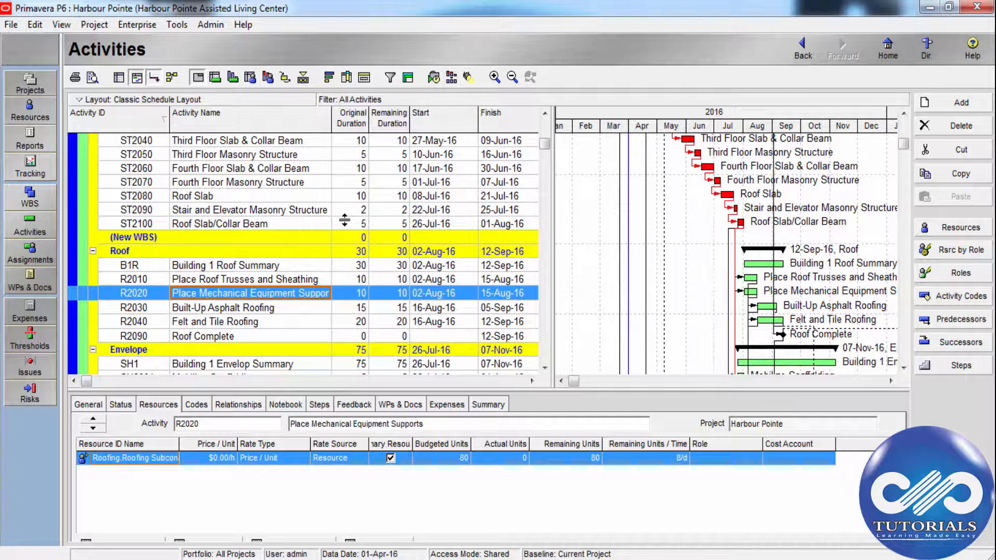
scroll(344, 219, "up", 4)
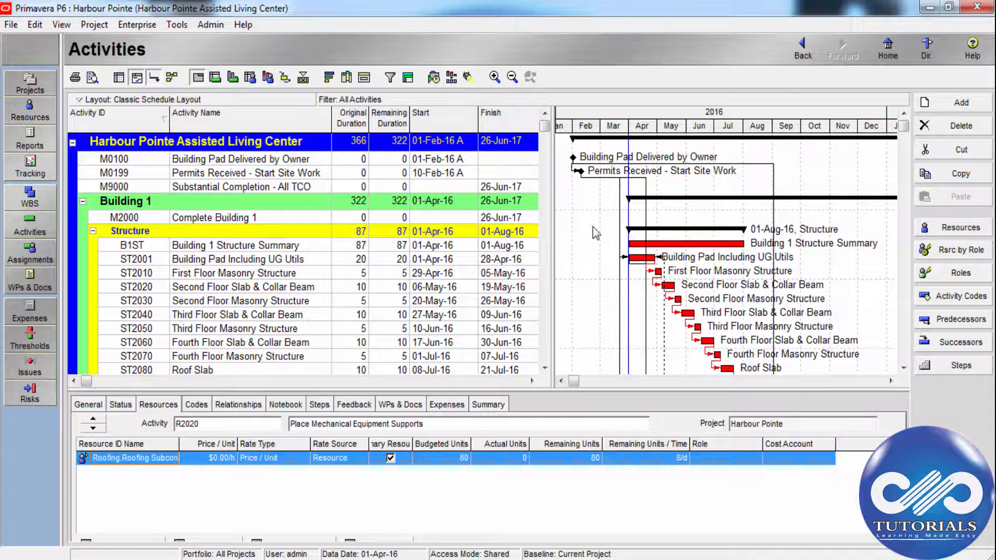
left_click(587, 250)
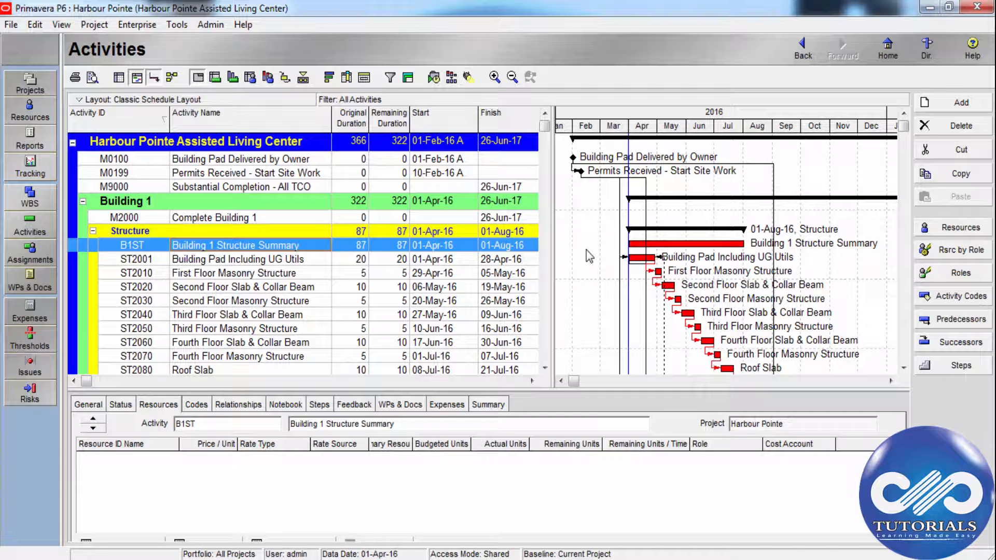
scroll(590, 257, "down", 1)
scroll(590, 256, "up", 1)
scroll(586, 250, "down", 1)
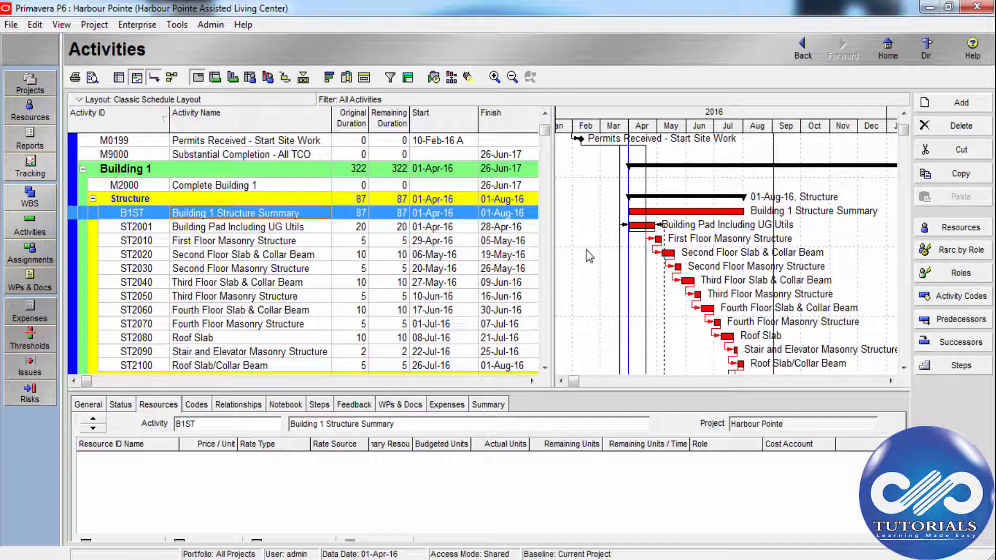
scroll(589, 256, "down", 3)
scroll(590, 256, "up", 3)
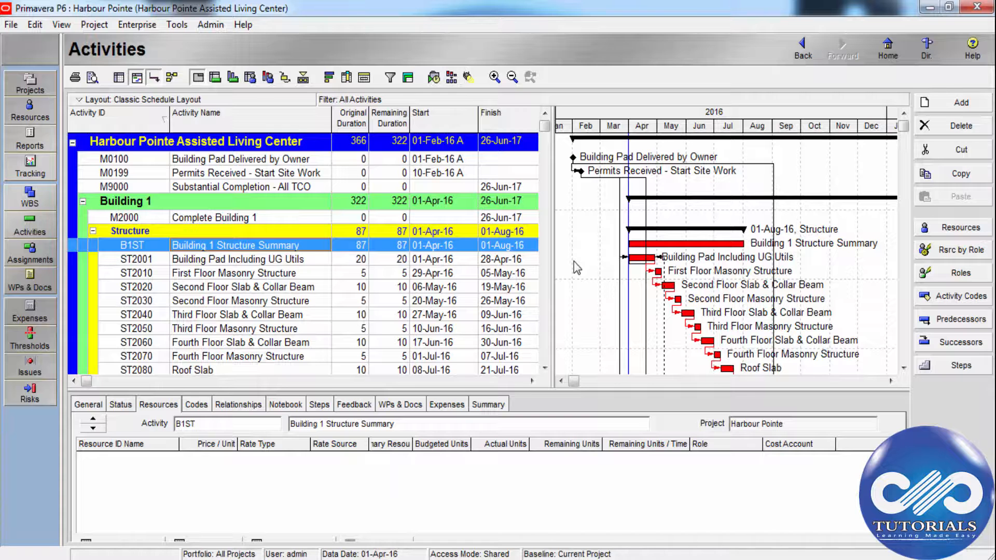
- Review the resource assignments of First Floor Masonry Structure and the slab and collar beam activities in the Structure group
scroll(574, 261, "down", 2)
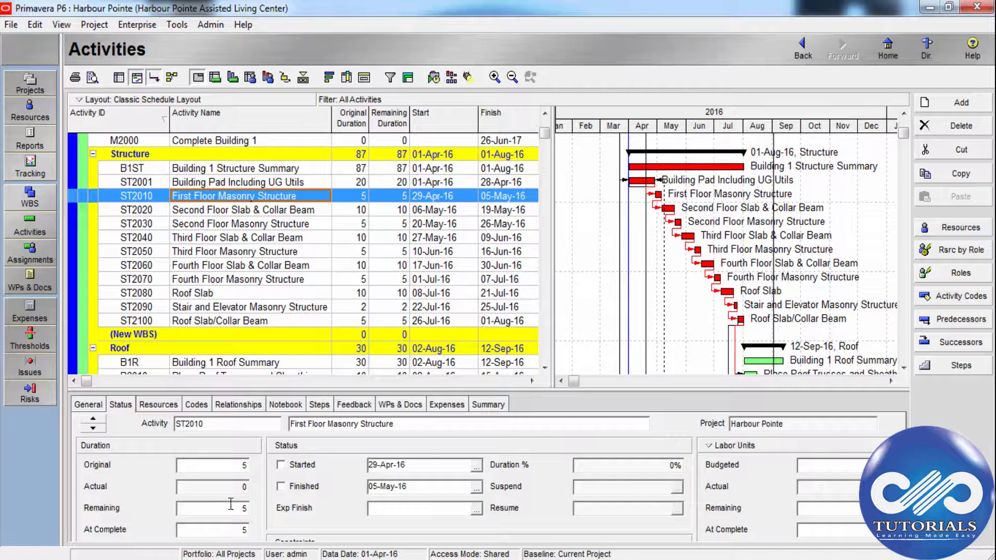
left_click(158, 404)
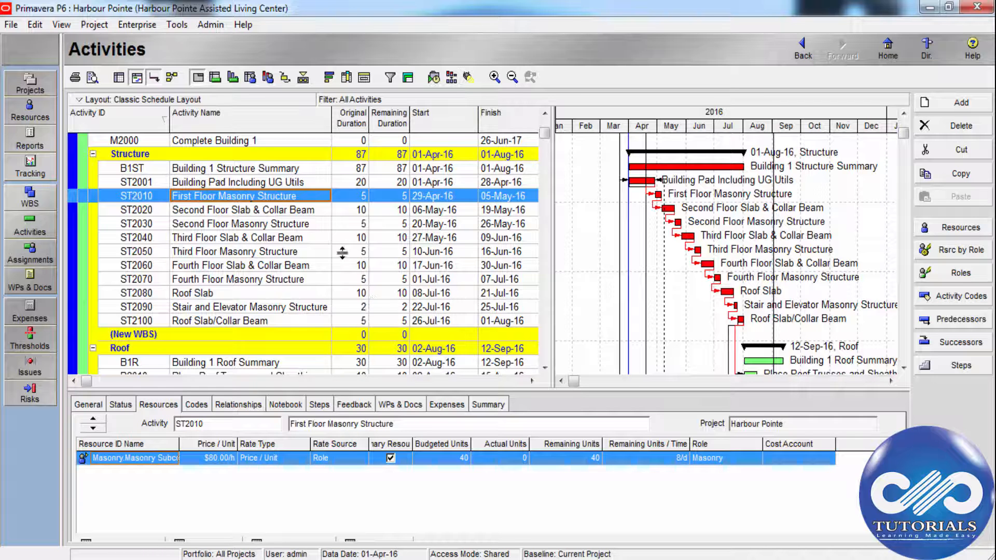
left_click(260, 210)
left_click(258, 242)
left_click(262, 269)
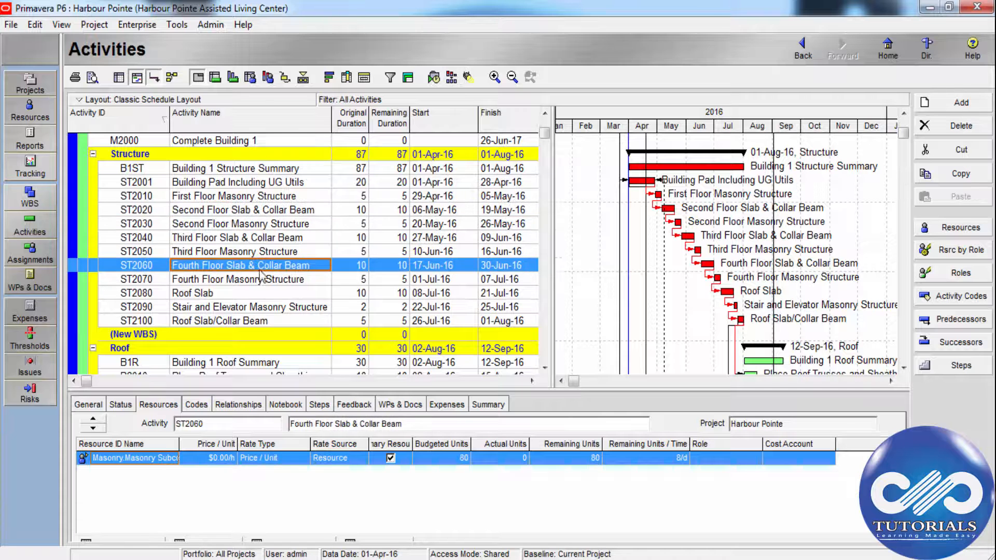
left_click(176, 25)
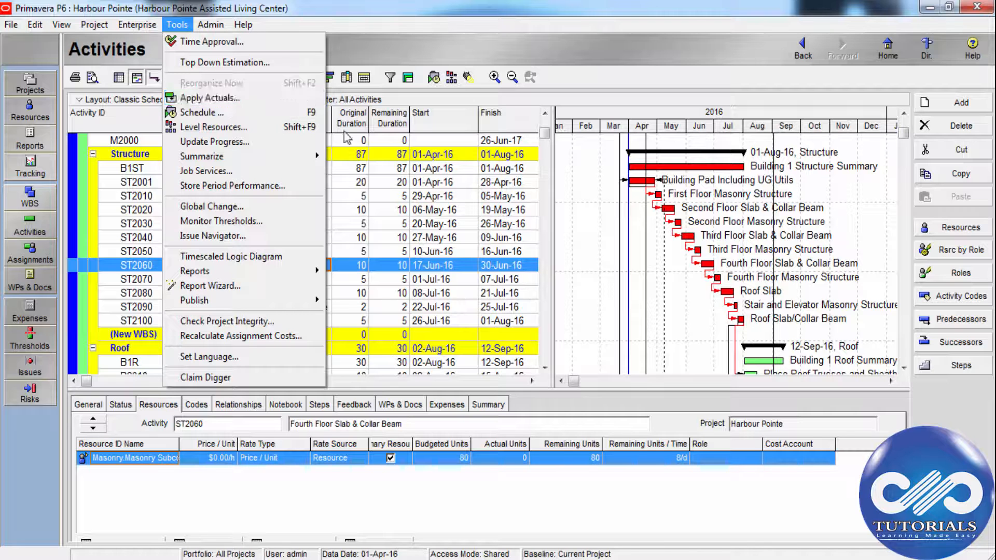
left_click(385, 232)
left_click(307, 240)
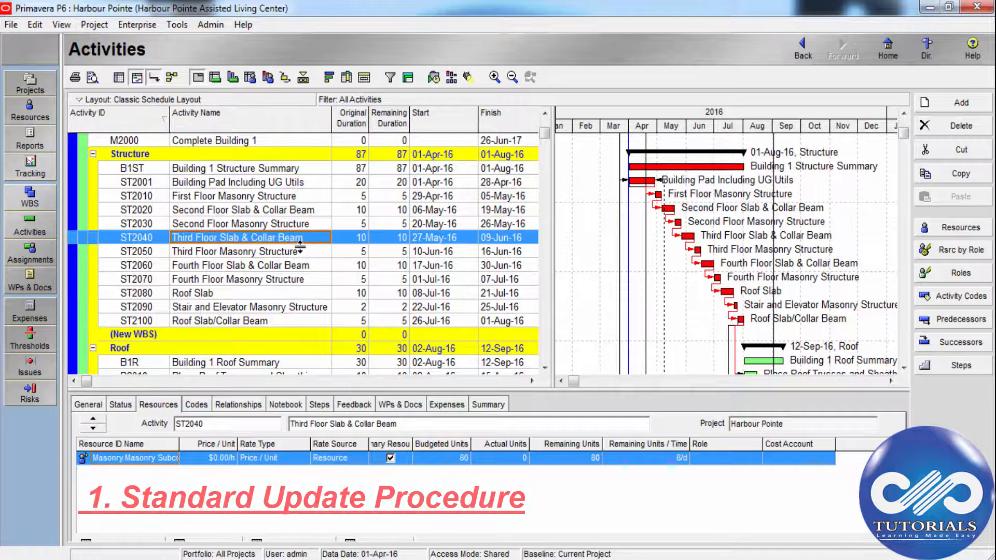
left_click(102, 28)
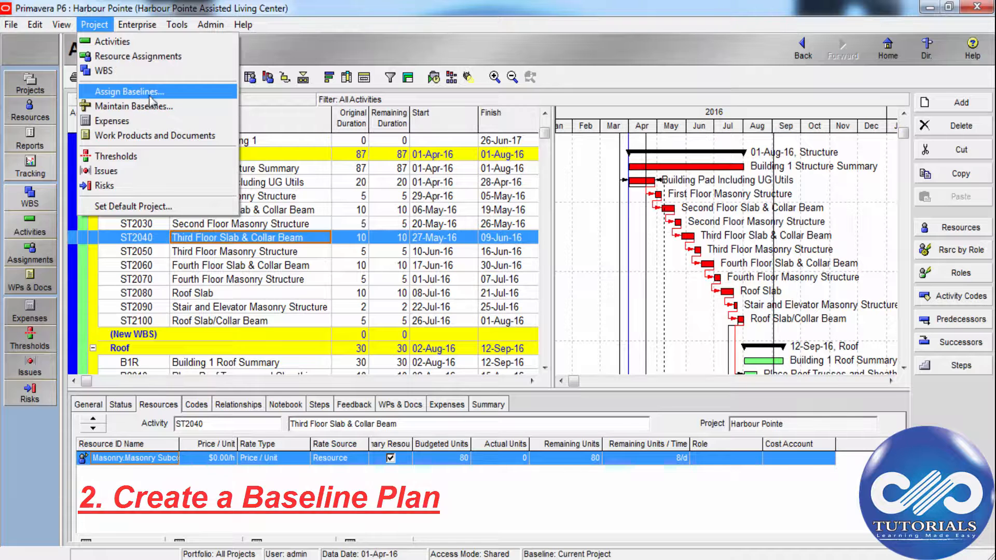
mouse_move(177, 26)
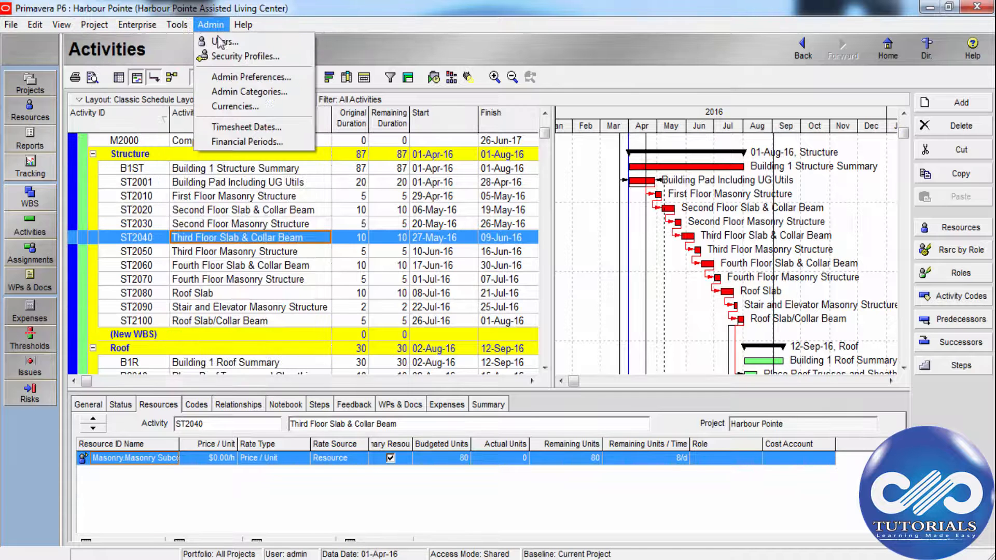
- Check the status details and resource assignments of the Third Floor Slab & Collar Beam activity
left_click(125, 405)
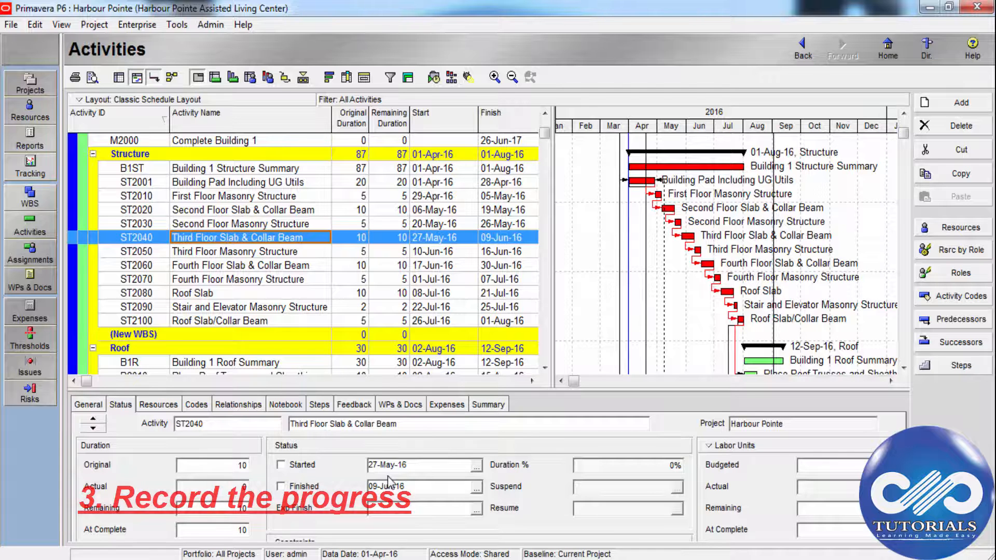
left_click(158, 406)
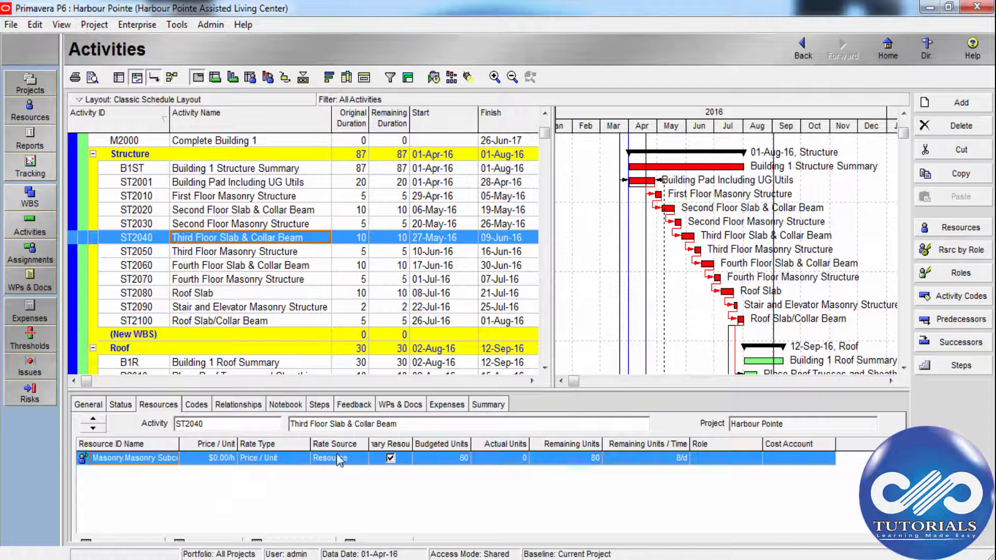
left_click(177, 25)
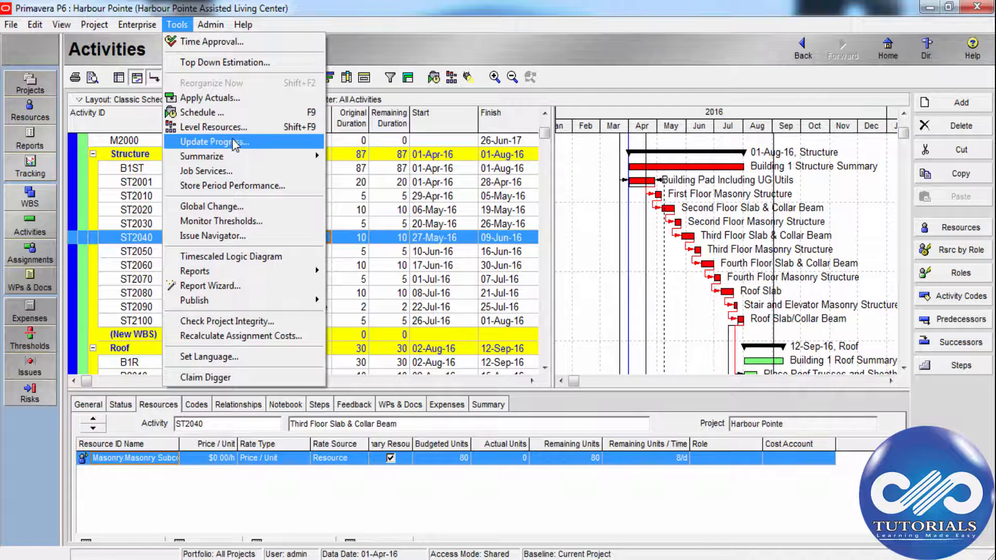
- Display the Primary Baseline bars in the Gantt chart
right_click(574, 167)
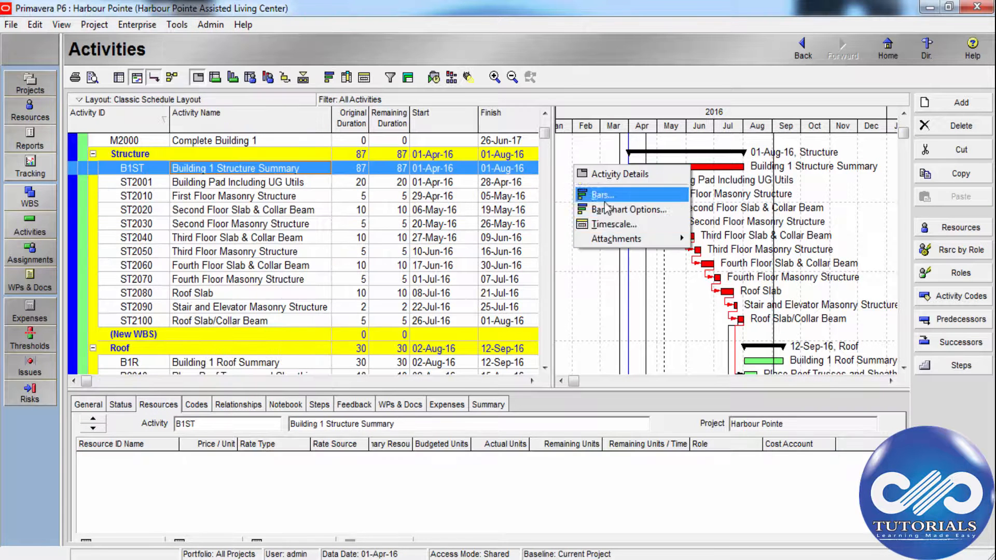
left_click(604, 199)
left_click(267, 222)
left_click(238, 220)
left_click(739, 221)
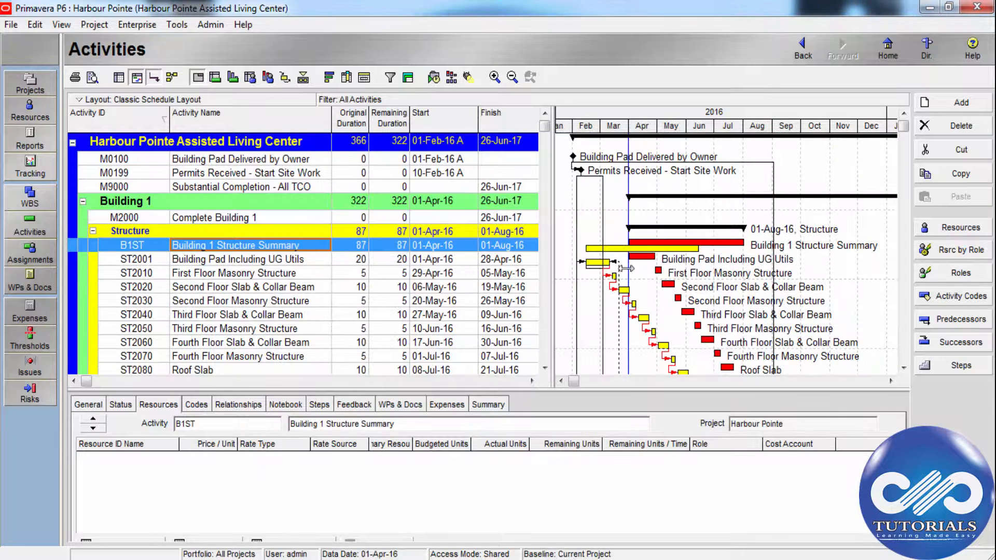
- Hide the Primary Baseline bars in the Gantt chart
right_click(615, 222)
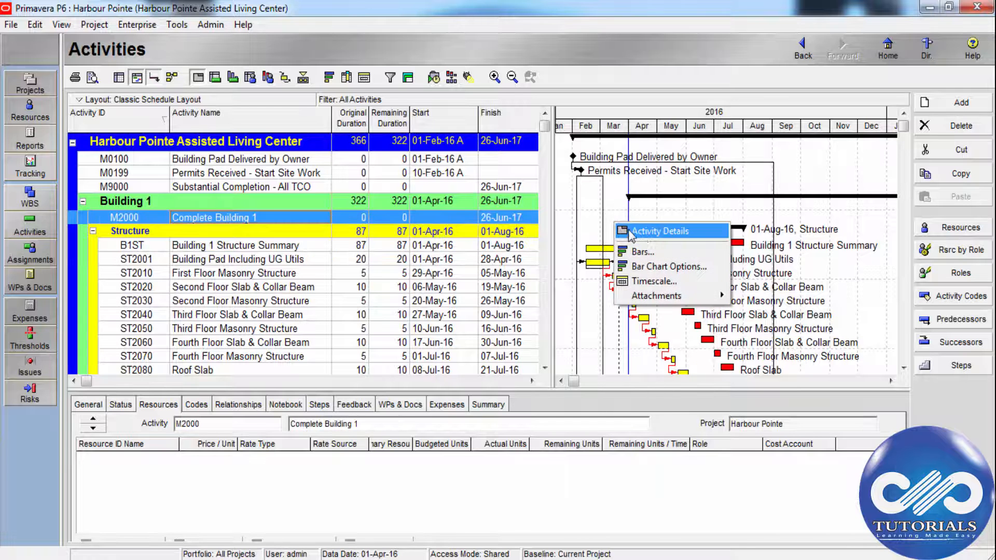
left_click(646, 253)
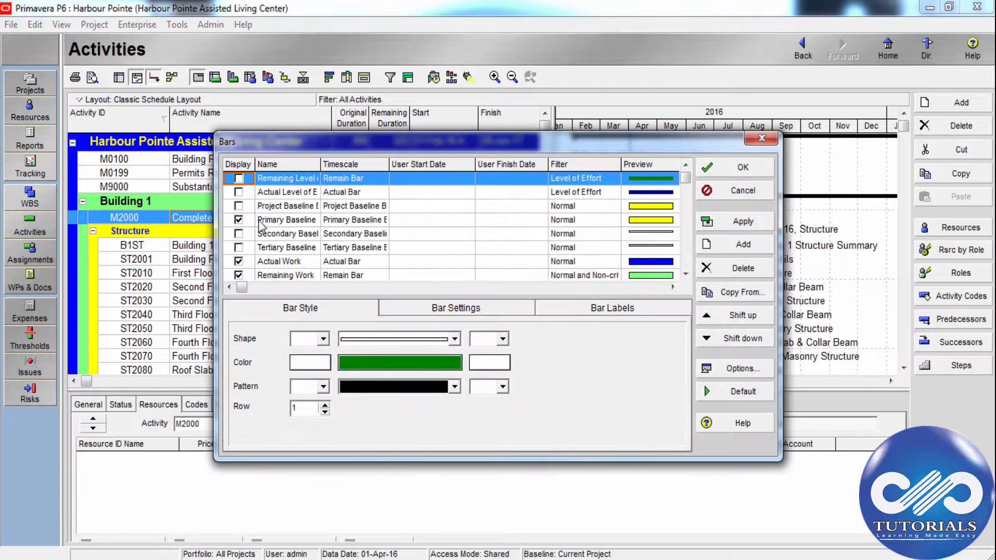
left_click(260, 222)
left_click(238, 220)
left_click(239, 220)
left_click(736, 168)
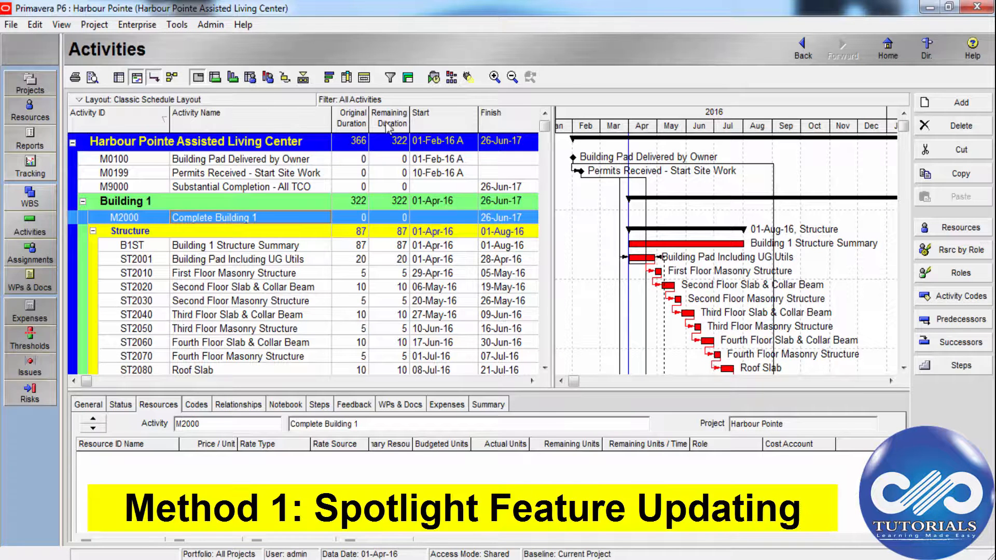
- Turn on Progress Spotlight to highlight the activities in the next update period
left_click(61, 24)
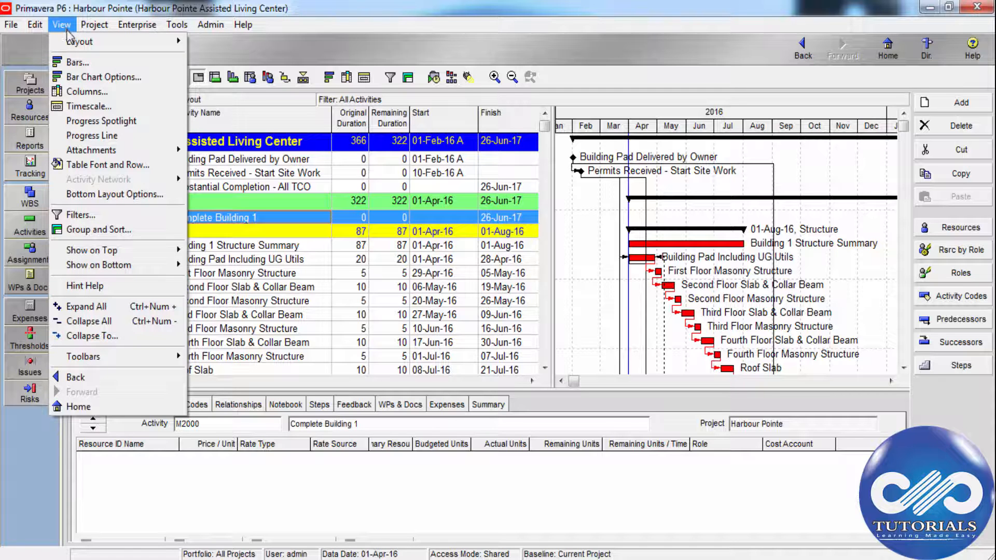
left_click(99, 121)
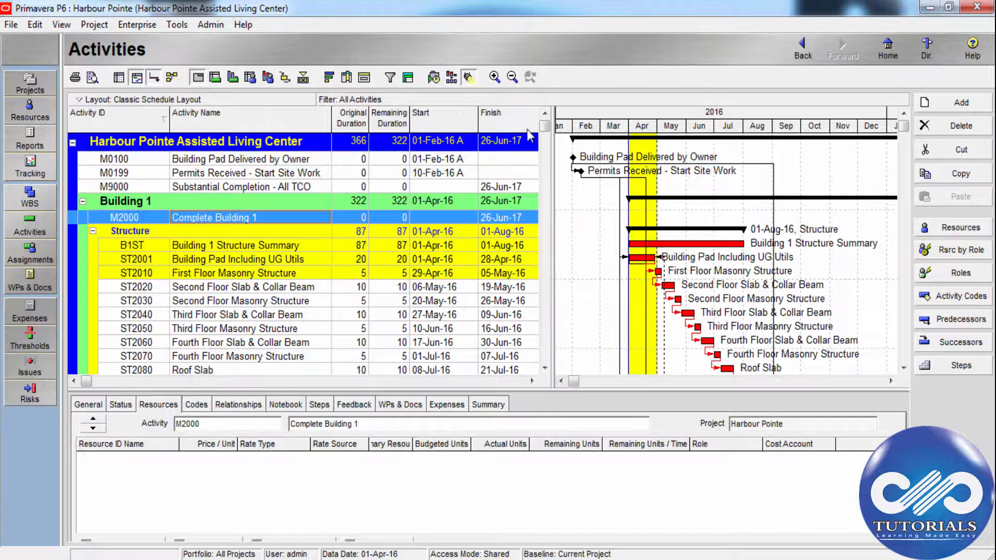
left_click(471, 79)
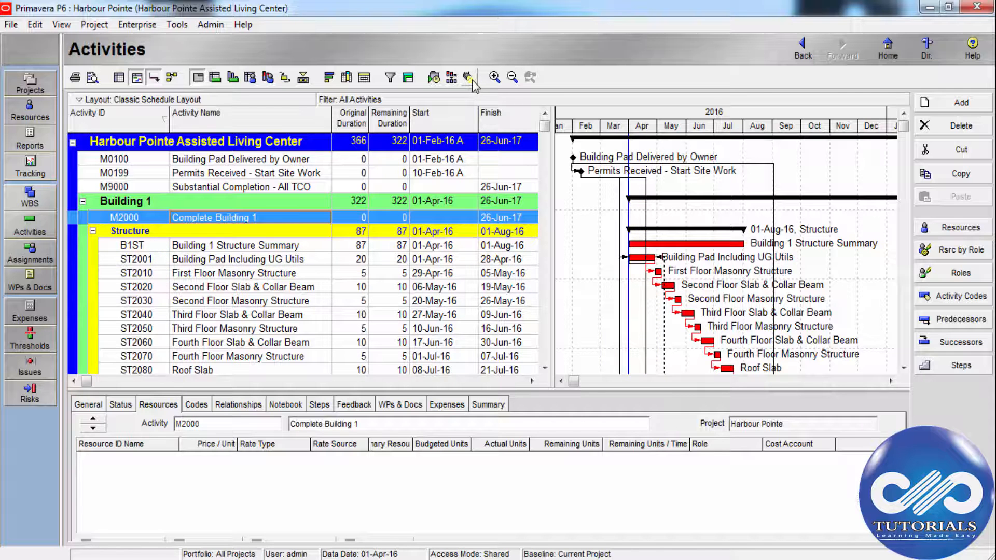
left_click(471, 79)
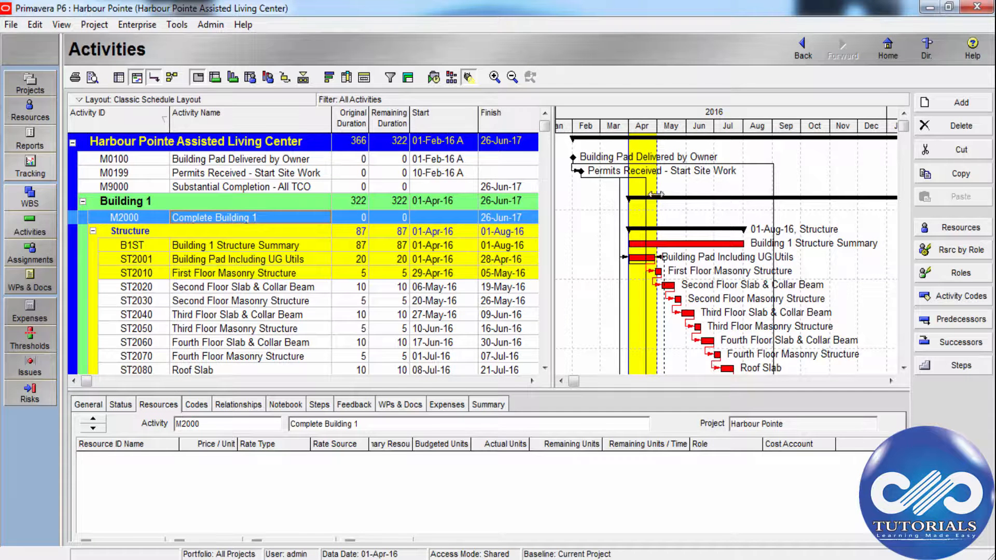
- Extend the progress spotlight's end date in the Gantt chart to 20-May-16
scroll(654, 255, "down", 7)
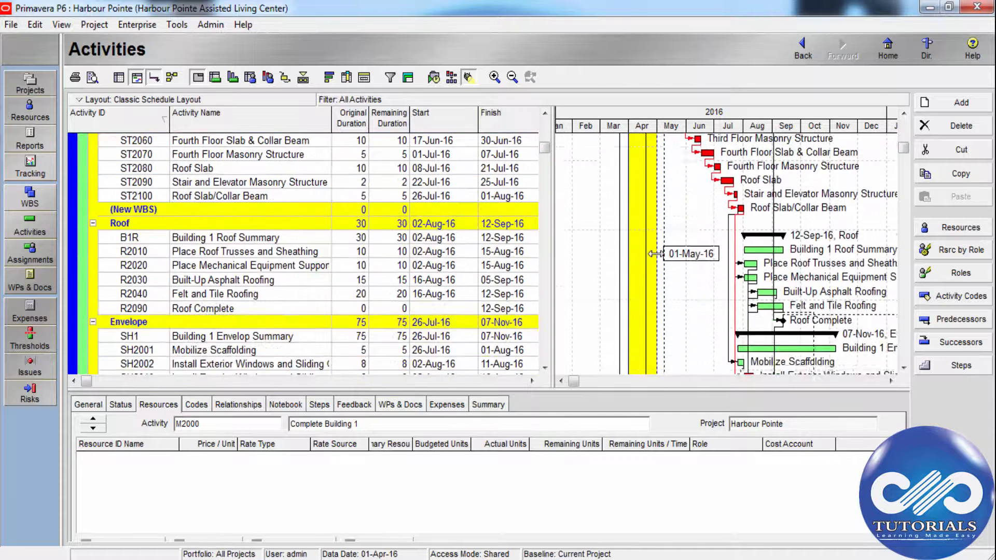
scroll(652, 249, "up", 7)
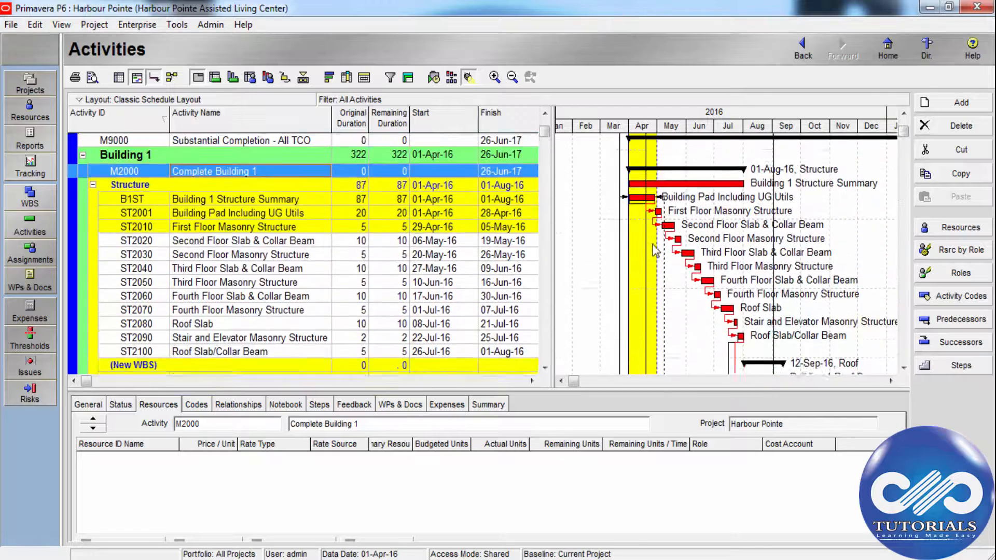
left_click_drag(654, 186, 672, 214)
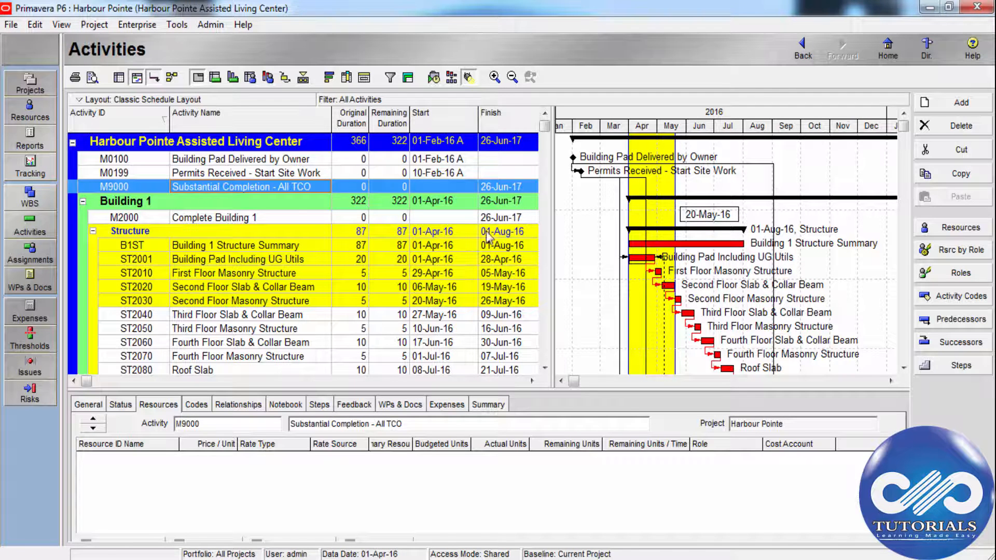
- Update progress for the selected Building Pad Including UG Utils activity only, using the new data date 20-May-16
left_click(296, 263)
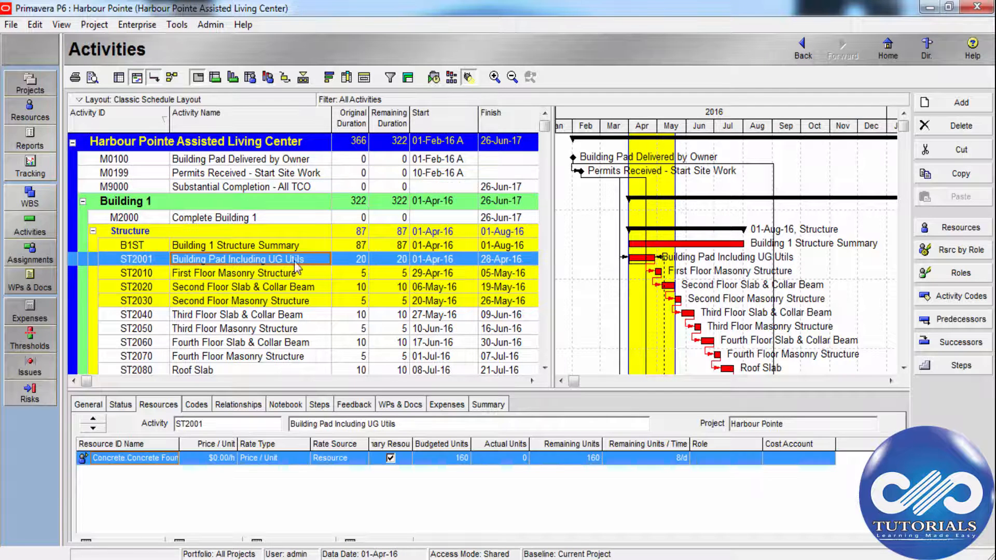
left_click(175, 26)
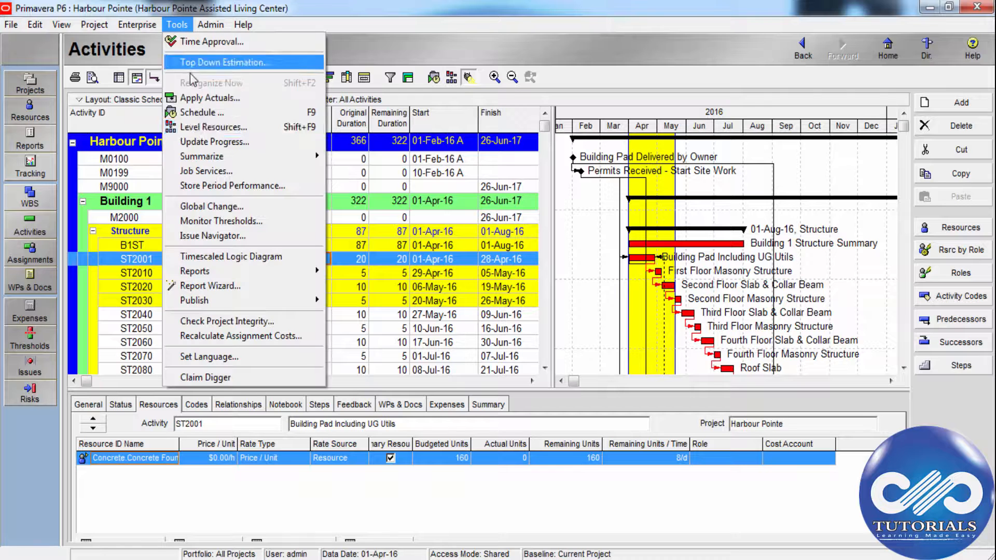
left_click(204, 138)
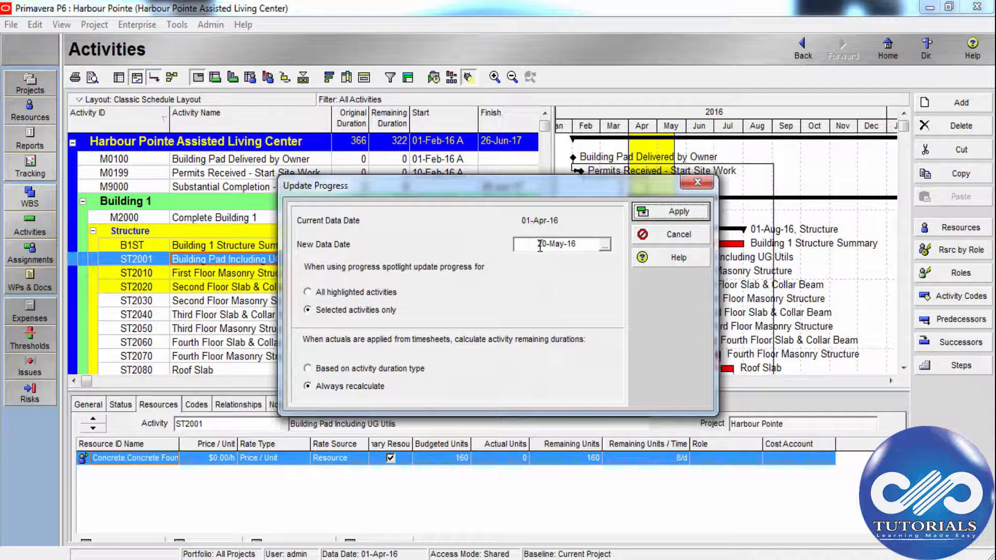
left_click(645, 213)
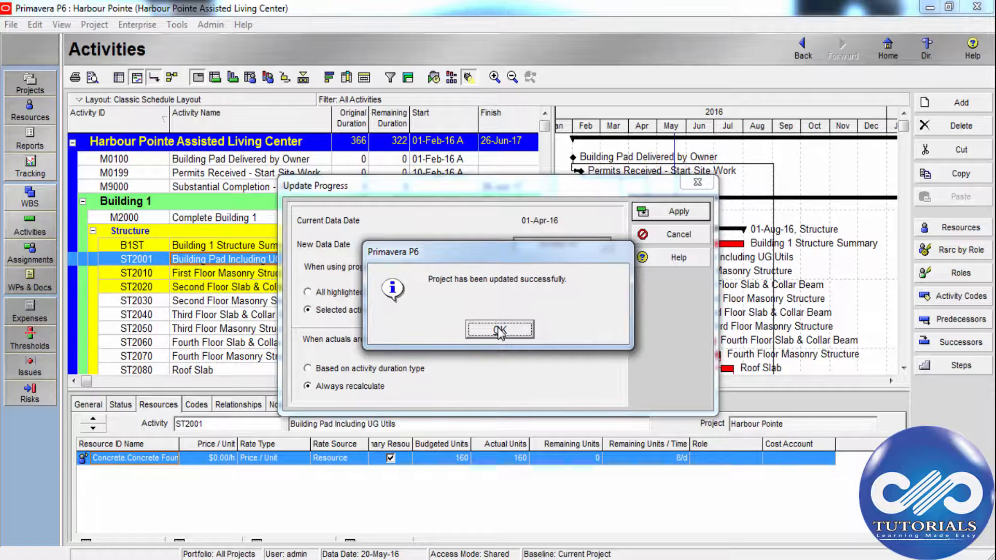
left_click(500, 330)
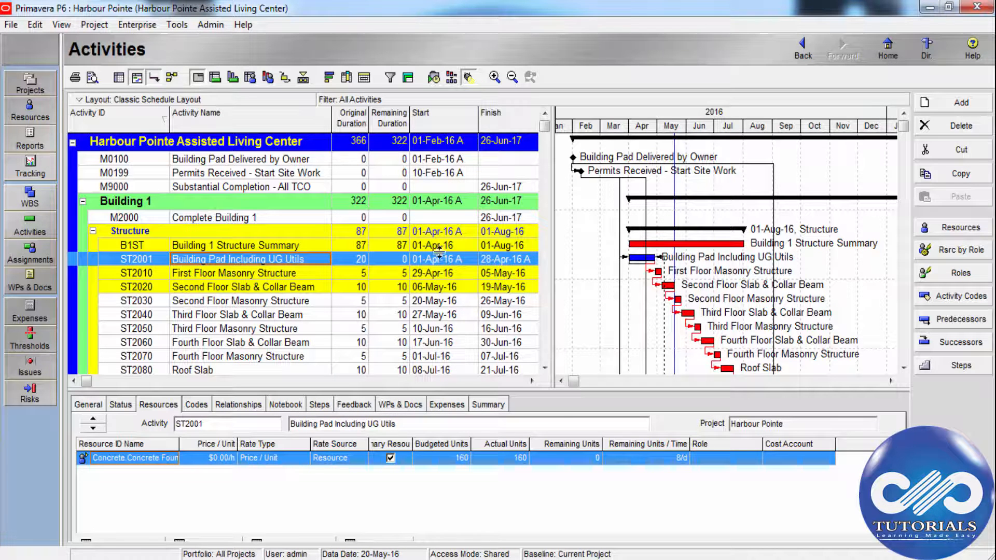
- Check the start and finish dates of the highlighted Structure activities after the progress update
left_click(456, 272)
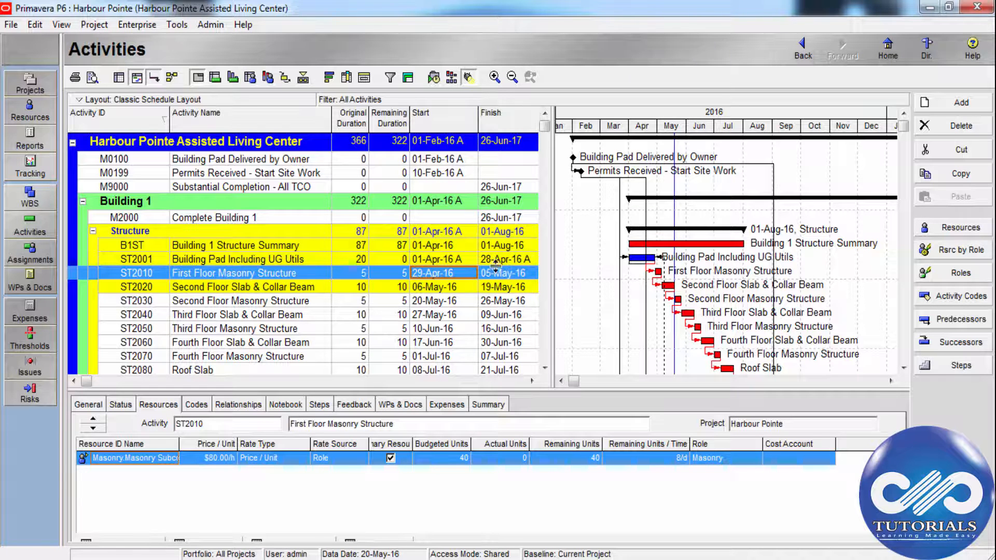
left_click(469, 292)
key("Up")
key("Up")
key("Up")
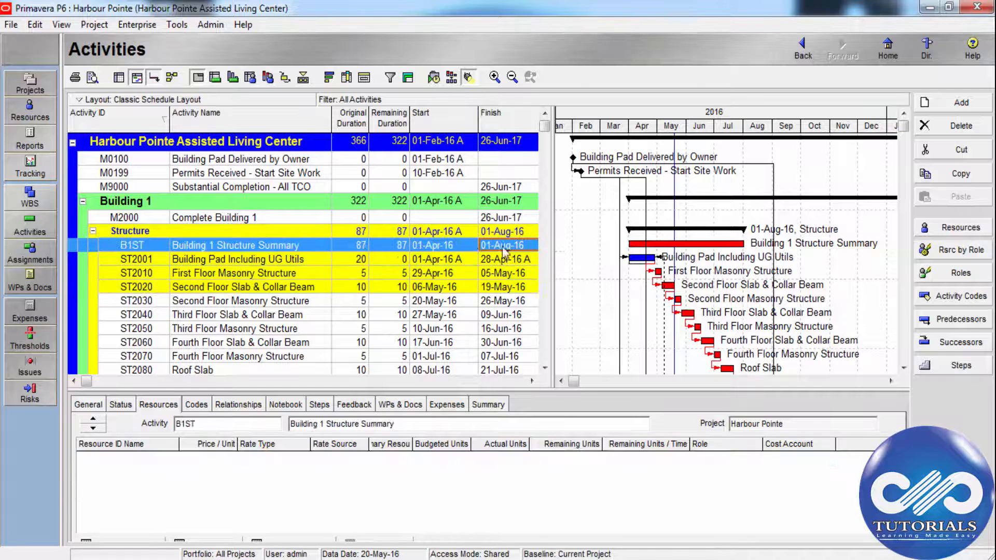